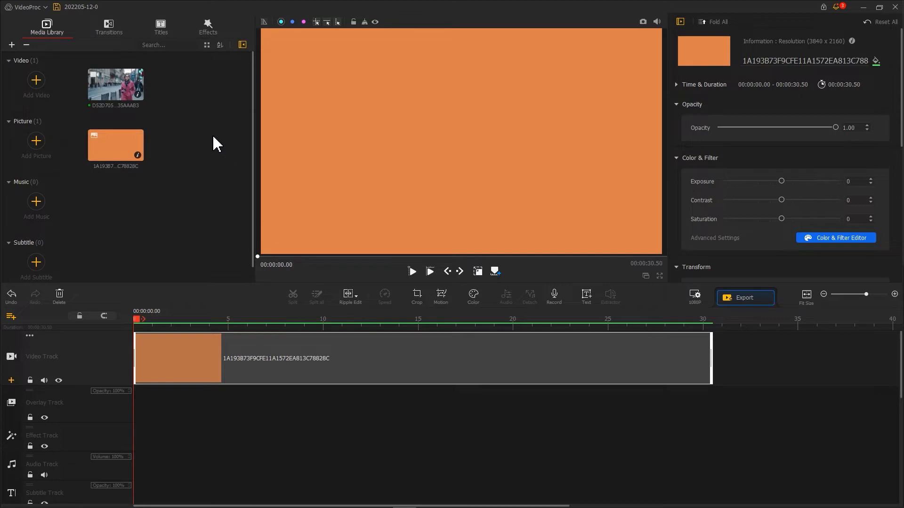
Add the woman's street video to the overlay track at the timeline start and enlarge it slightly over the orange background
{"action": "left_click_drag", "start_coordinate": [127, 90], "coordinate": [129, 415]}
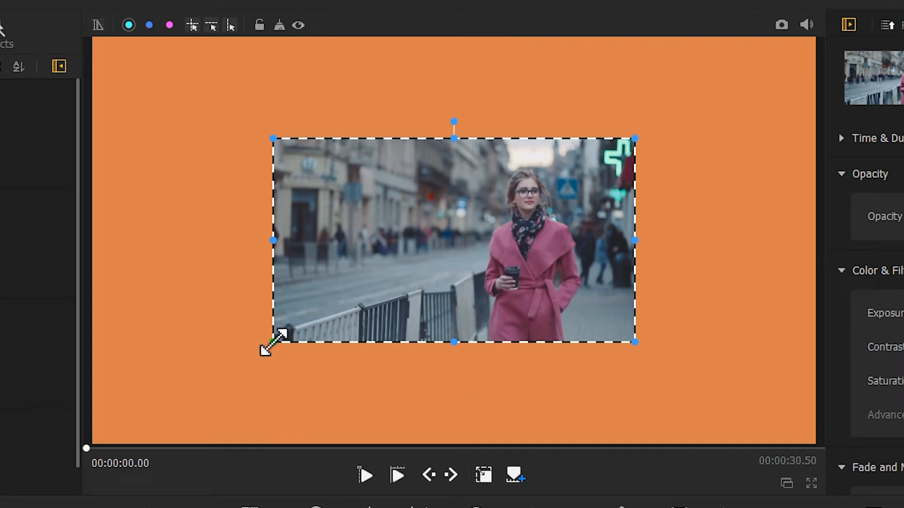
{"action": "left_click_drag", "start_coordinate": [357, 205], "coordinate": [339, 220]}
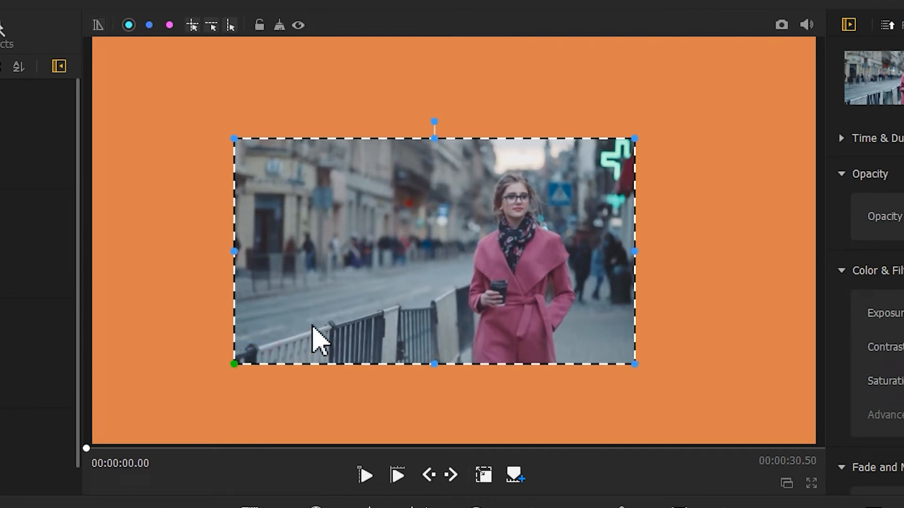
{"action": "left_click_drag", "start_coordinate": [634, 138], "coordinate": [663, 121]}
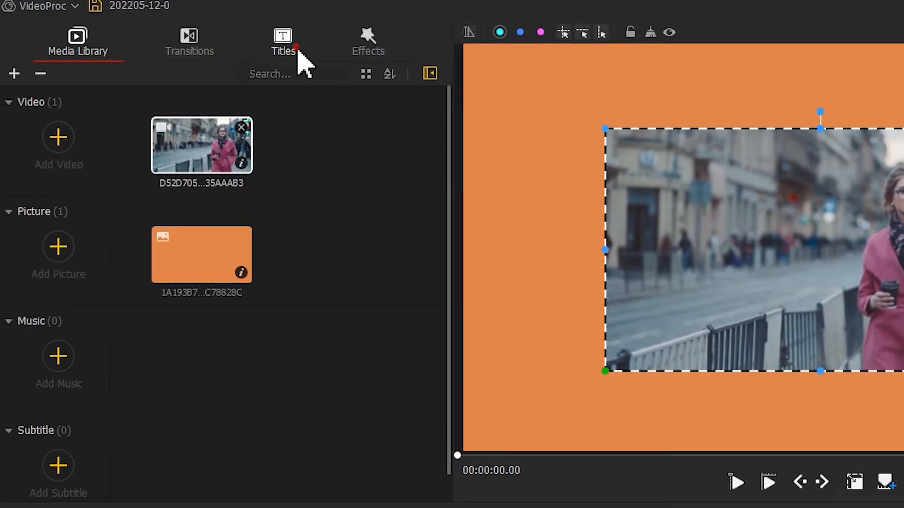
Add the Title 6 preset to the subtitle track past the end of the orange clip, at about 32 seconds
{"action": "left_click", "coordinate": [301, 61]}
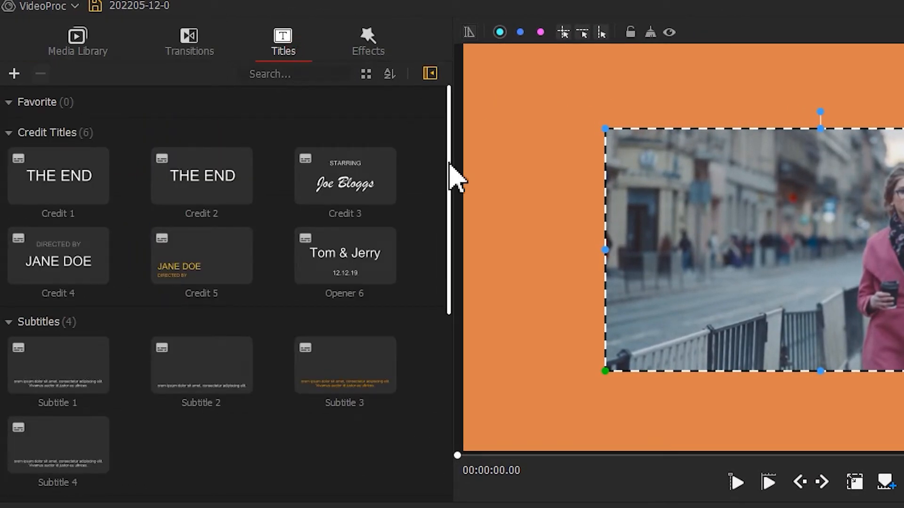
{"action": "left_click_drag", "start_coordinate": [453, 178], "coordinate": [455, 397]}
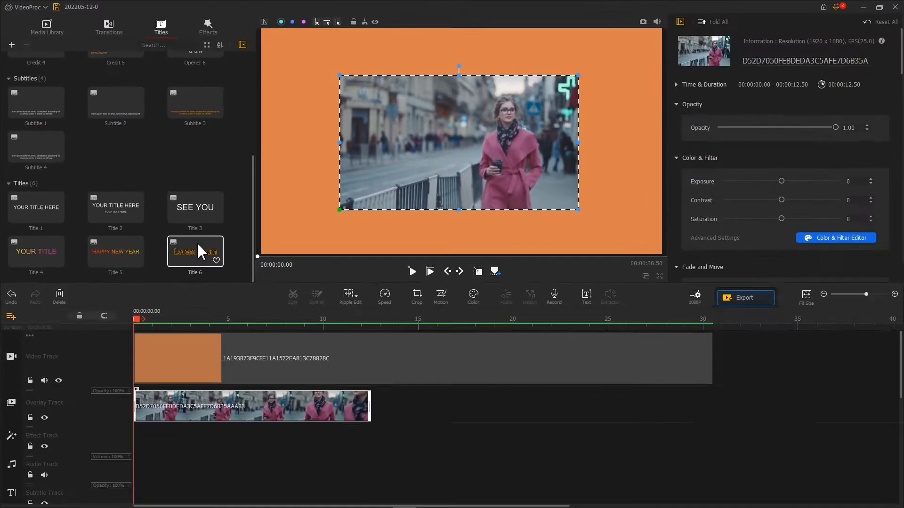
{"action": "left_click_drag", "start_coordinate": [350, 443], "coordinate": [903, 507]}
{"action": "left_click_drag", "start_coordinate": [671, 408], "coordinate": [758, 409]}
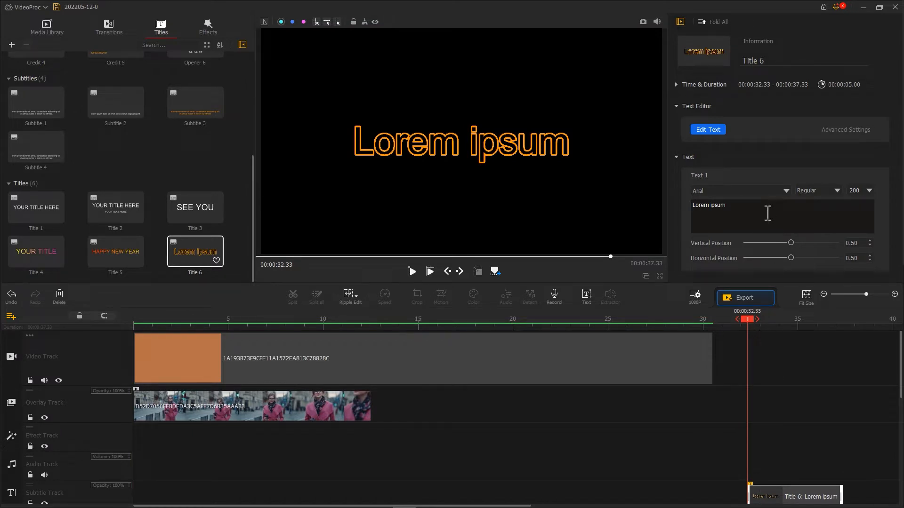
Open the title's text editor and replace the text with FASHION
{"action": "left_click", "coordinate": [723, 131]}
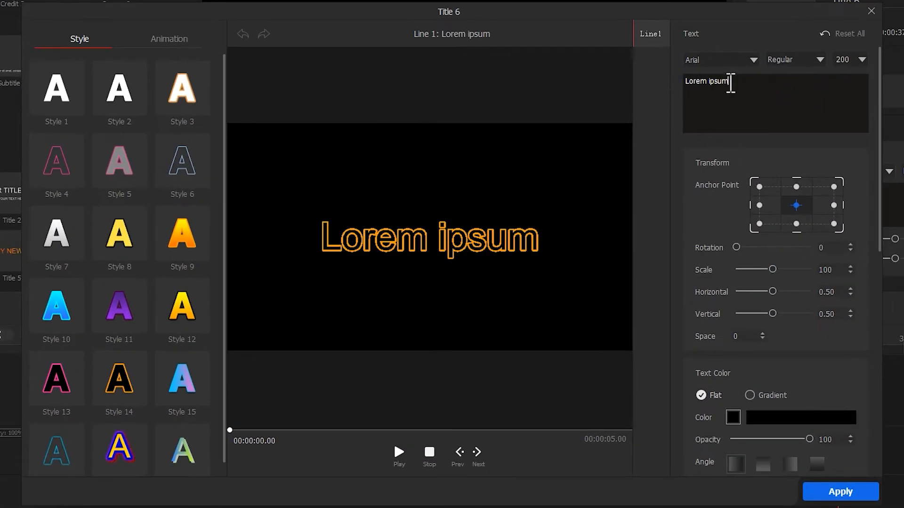
{"action": "left_click_drag", "start_coordinate": [730, 82], "coordinate": [651, 80]}
{"action": "type", "text": "FASHION"}
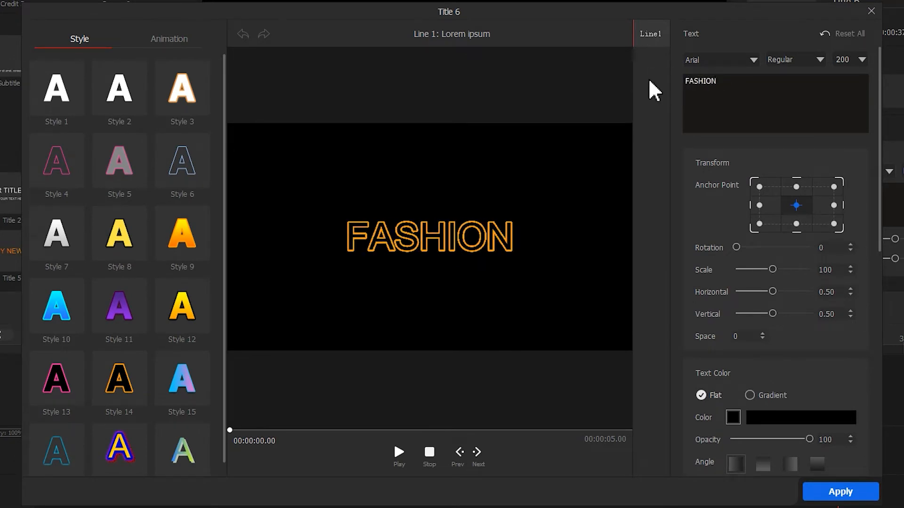
Set the title's text border to white and its scale to 200, and apply the changes
{"action": "left_click_drag", "start_coordinate": [881, 178], "coordinate": [888, 317]}
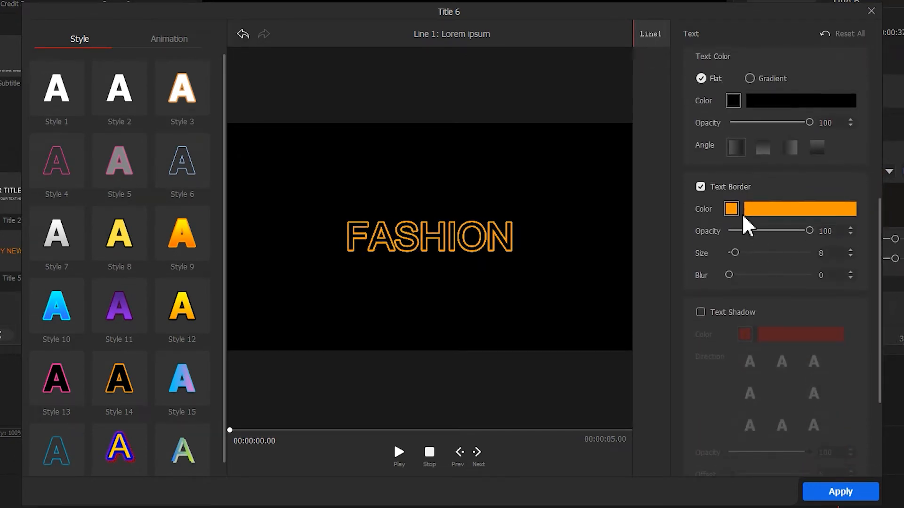
{"action": "left_click", "coordinate": [734, 211]}
{"action": "left_click_drag", "start_coordinate": [456, 142], "coordinate": [450, 107]}
{"action": "left_click", "coordinate": [461, 278]}
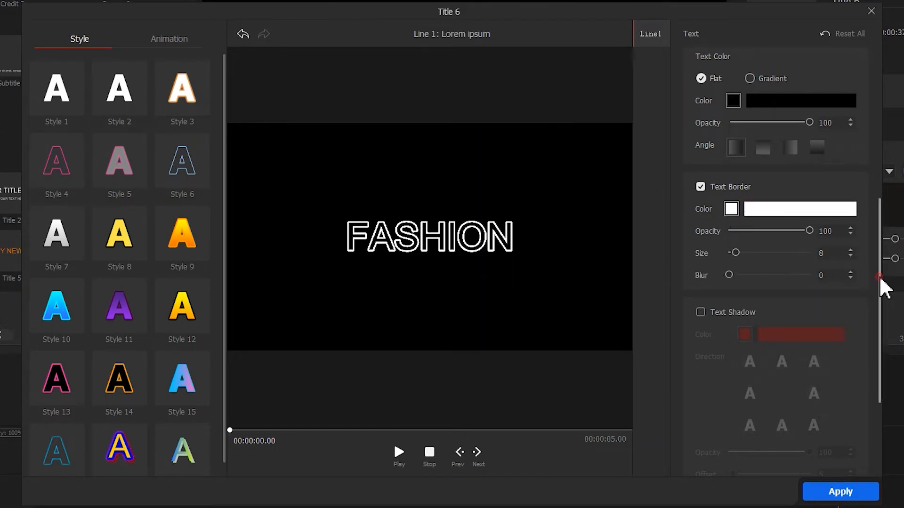
{"action": "left_click_drag", "start_coordinate": [880, 287], "coordinate": [873, 153]}
{"action": "left_click_drag", "start_coordinate": [773, 207], "coordinate": [818, 211]}
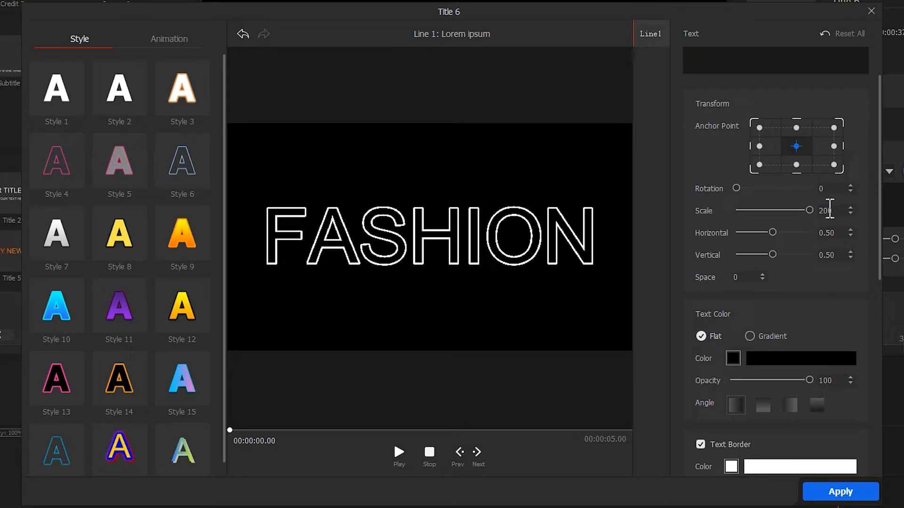
{"action": "left_click", "coordinate": [861, 490]}
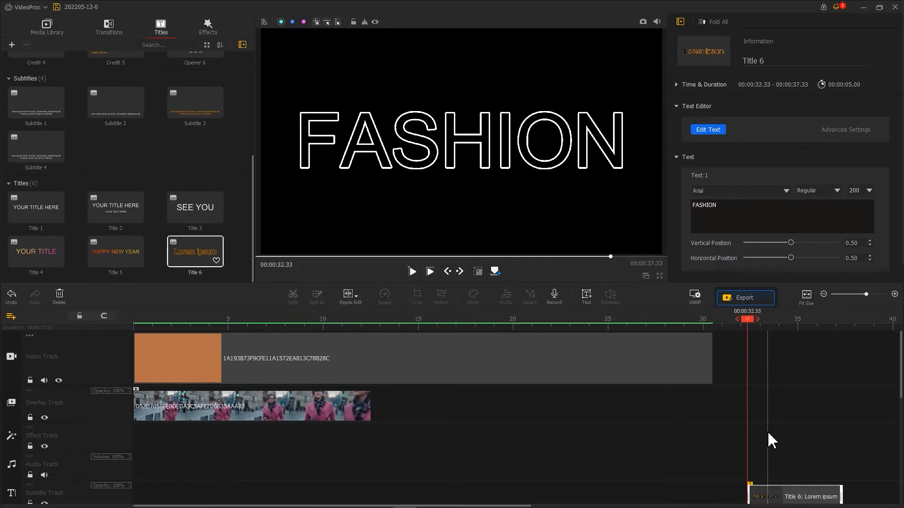
Take a snapshot of the FASHION title frame and import the saved PNG into the media library
{"action": "left_click", "coordinate": [643, 23]}
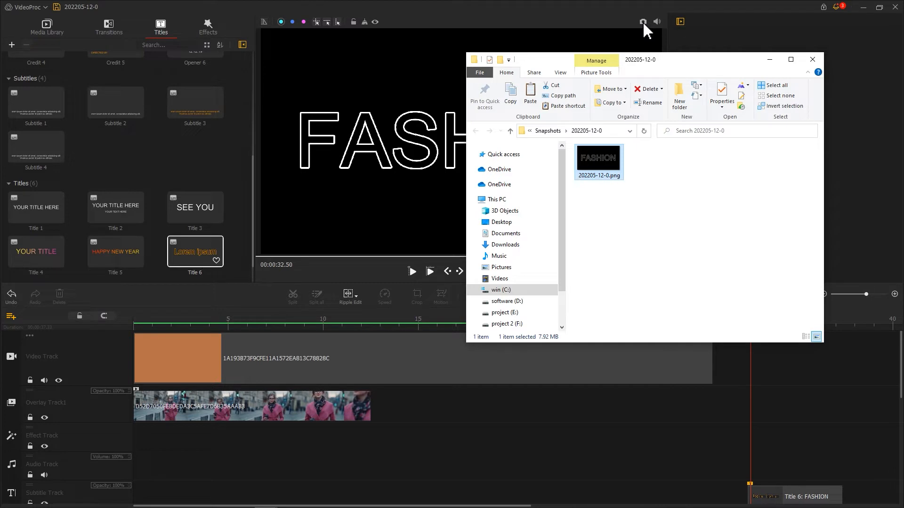
{"action": "left_click_drag", "start_coordinate": [608, 172], "coordinate": [196, 195]}
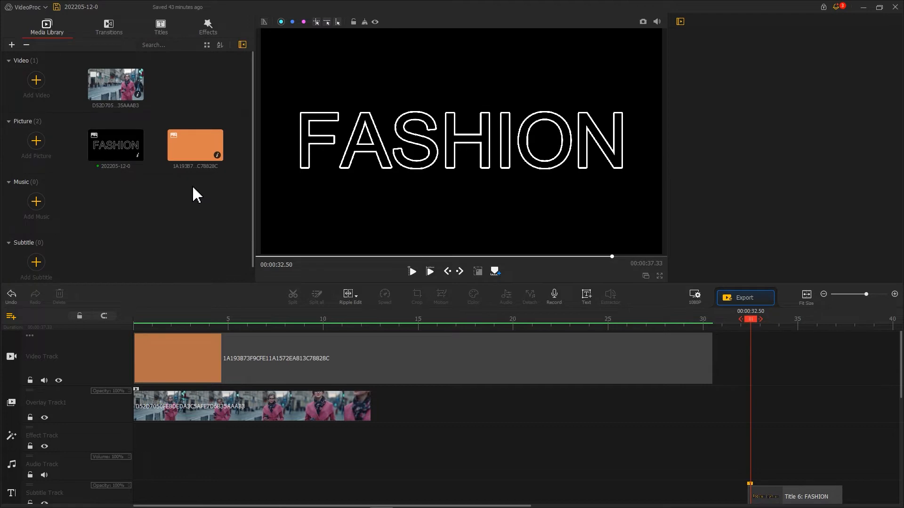
Add two overlay tracks, move the woman's video to Overlay Track2, and place the FASHION picture on the overlay track above it
{"action": "left_click", "coordinate": [13, 316]}
{"action": "left_click", "coordinate": [24, 322]}
{"action": "left_click", "coordinate": [12, 317]}
{"action": "left_click", "coordinate": [26, 324]}
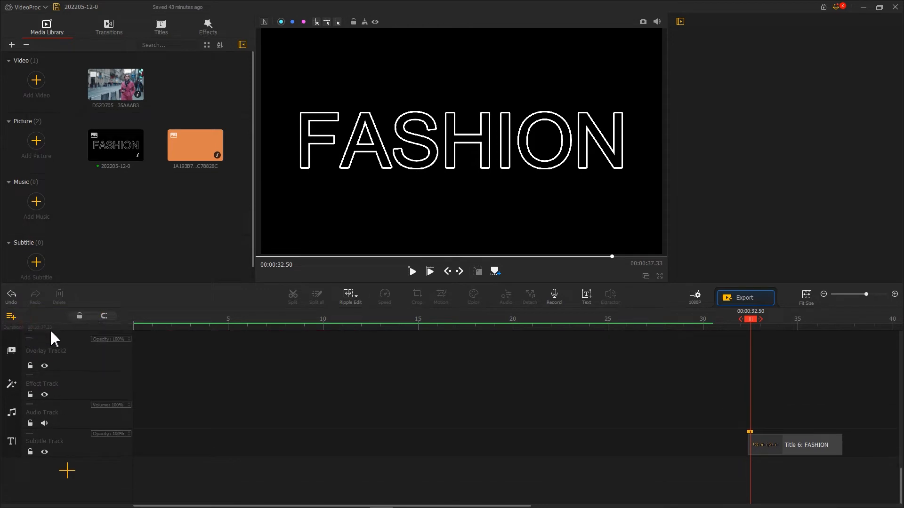
{"action": "scroll", "coordinate": [151, 370], "scroll_direction": "up", "scroll_amount": 3}
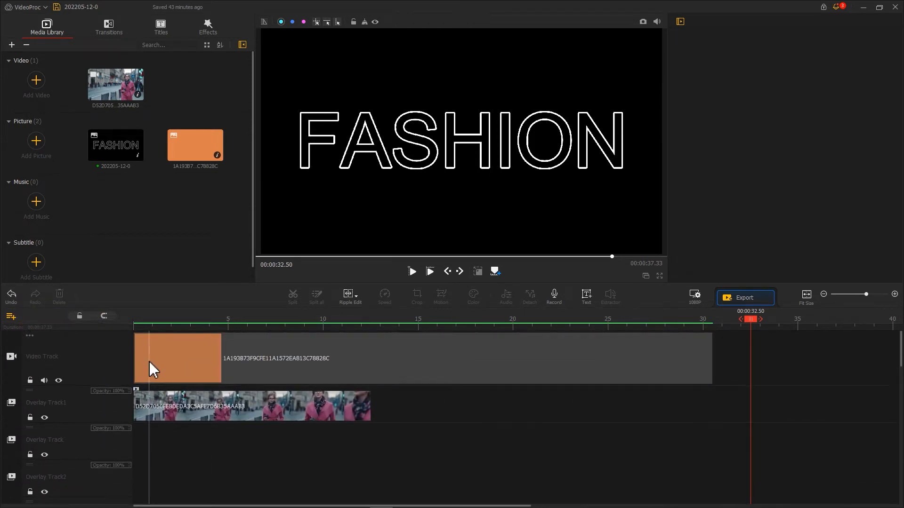
{"action": "left_click_drag", "start_coordinate": [151, 405], "coordinate": [139, 459]}
{"action": "left_click_drag", "start_coordinate": [115, 155], "coordinate": [134, 455]}
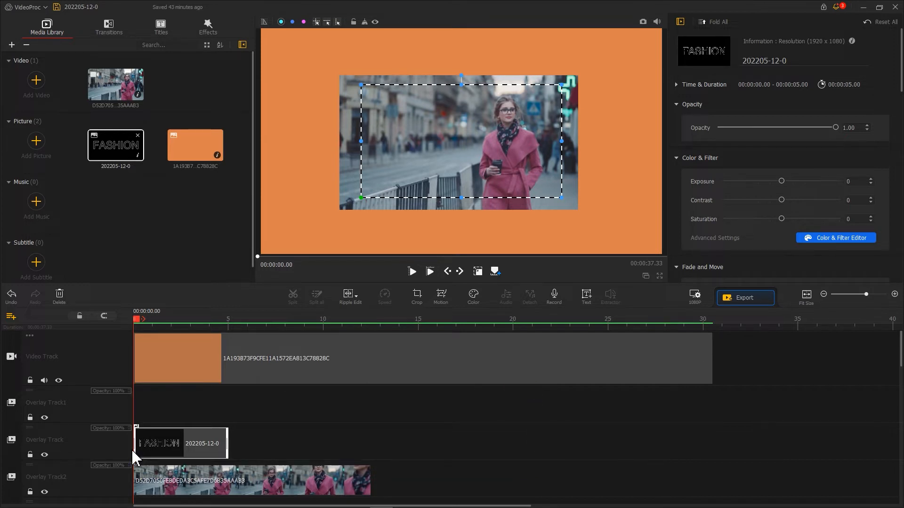
Hide the woman's video track and set the FASHION picture's blend mode to Screen
{"action": "left_click", "coordinate": [44, 492]}
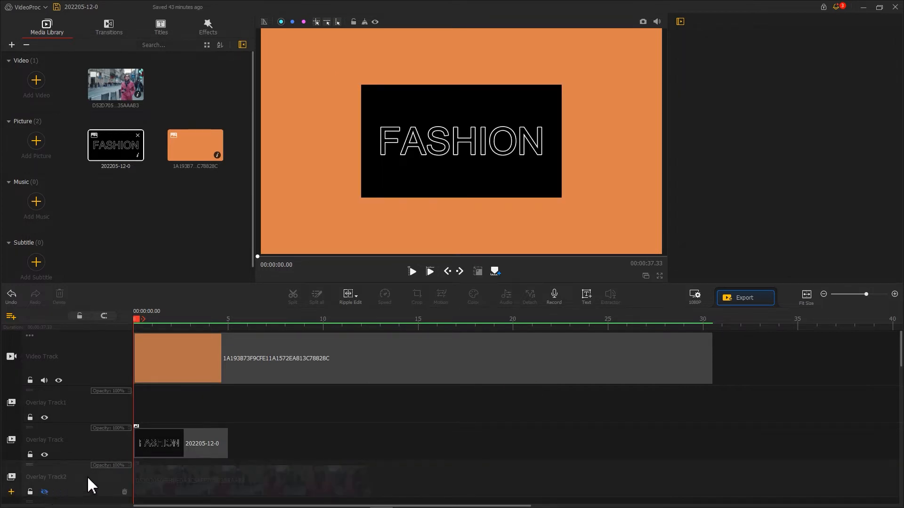
{"action": "left_click", "coordinate": [145, 449]}
{"action": "scroll", "coordinate": [850, 160], "scroll_direction": "down", "scroll_amount": 2}
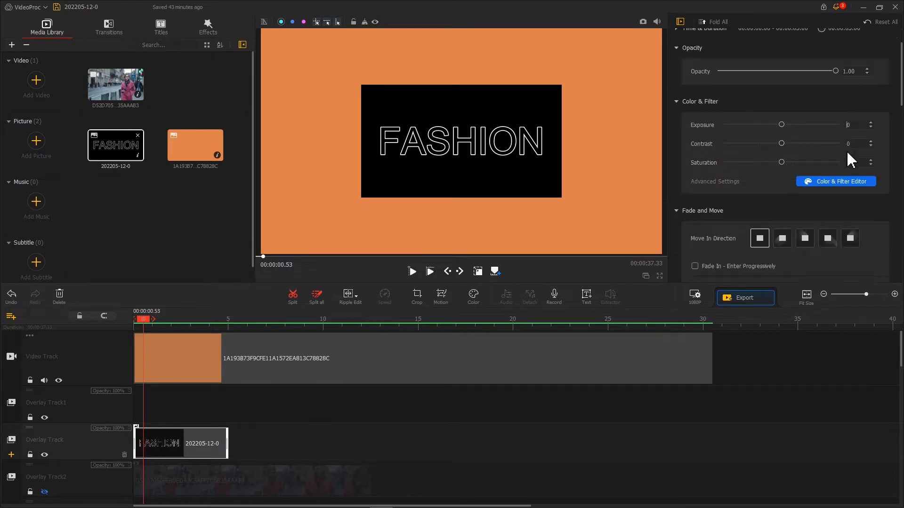
{"action": "scroll", "coordinate": [849, 160], "scroll_direction": "down", "scroll_amount": 5}
{"action": "left_click_drag", "start_coordinate": [873, 166], "coordinate": [876, 188]}
{"action": "left_click", "coordinate": [730, 177]}
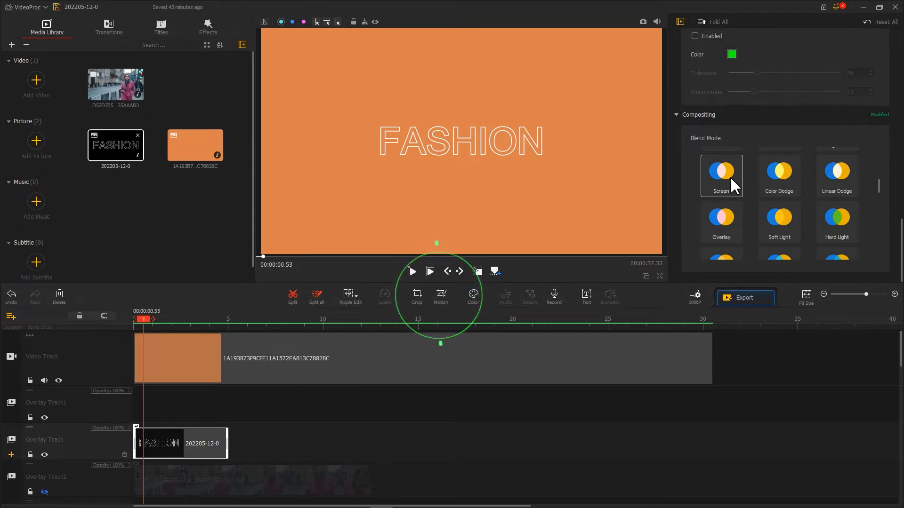
In the Motion Editor, add a keyframe at the clip start with a 960x540 frame on the left half of FASHION
{"action": "left_click", "coordinate": [442, 296]}
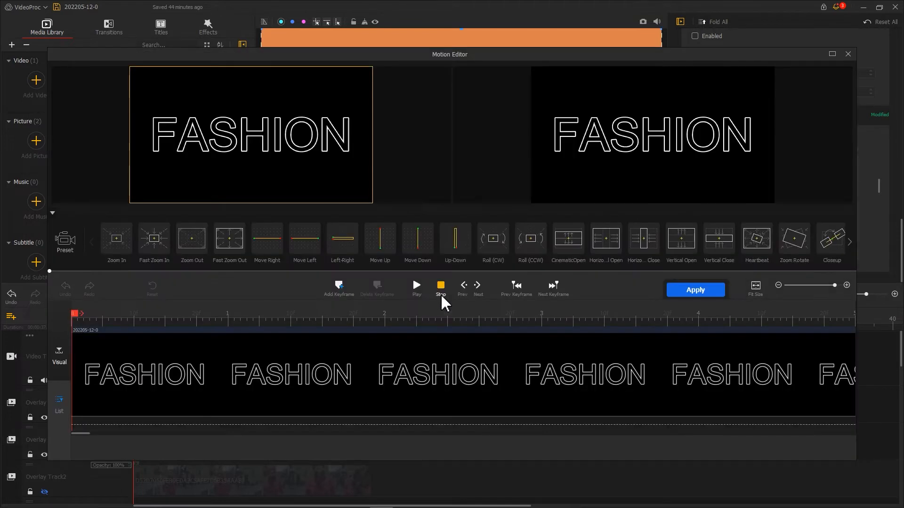
{"action": "left_click", "coordinate": [347, 295]}
{"action": "mouse_move", "coordinate": [320, 233]}
{"action": "left_click_drag", "start_coordinate": [286, 145], "coordinate": [228, 154]}
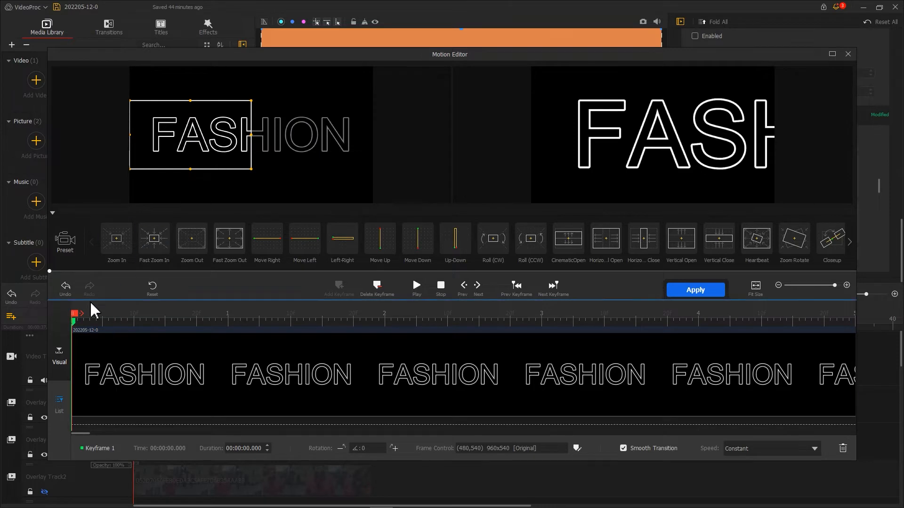
Add a second motion keyframe at 5 seconds with the frame moved to the right half of the text, and apply the motion
{"action": "left_click_drag", "start_coordinate": [77, 312], "coordinate": [865, 321]}
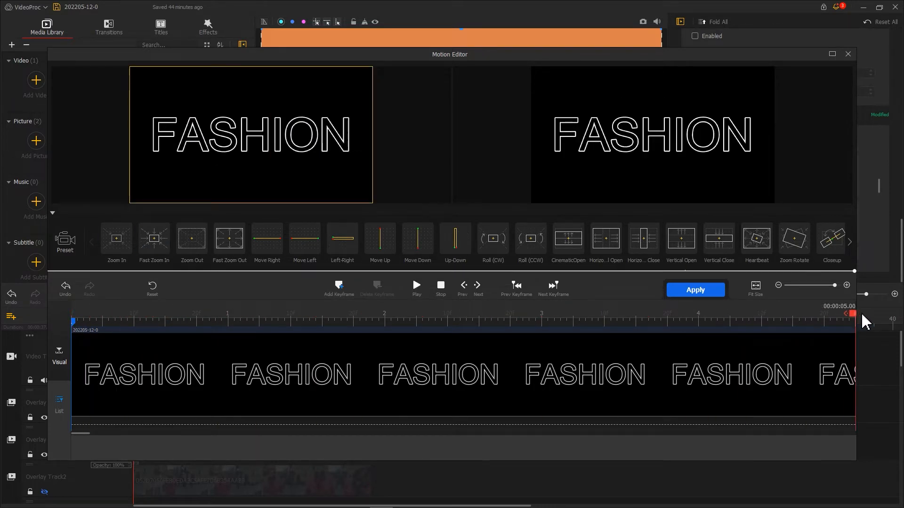
{"action": "left_click", "coordinate": [343, 292]}
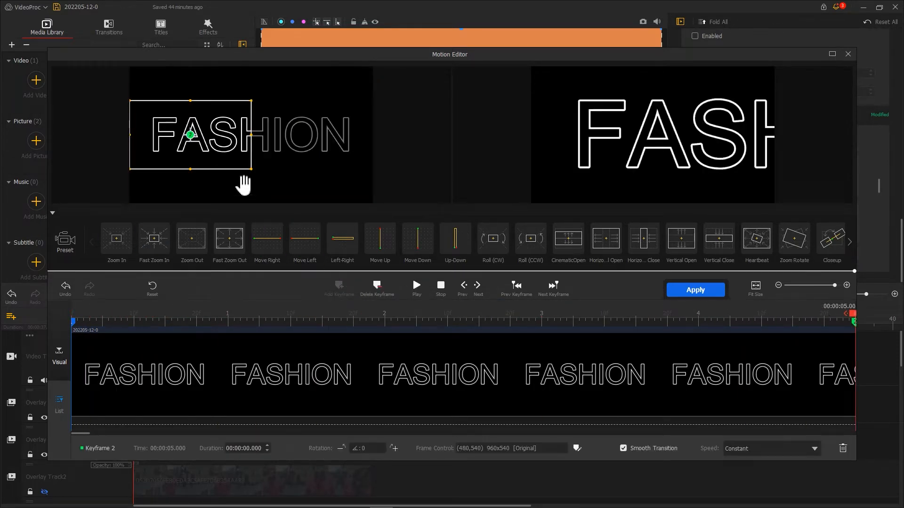
{"action": "left_click_drag", "start_coordinate": [228, 155], "coordinate": [343, 156]}
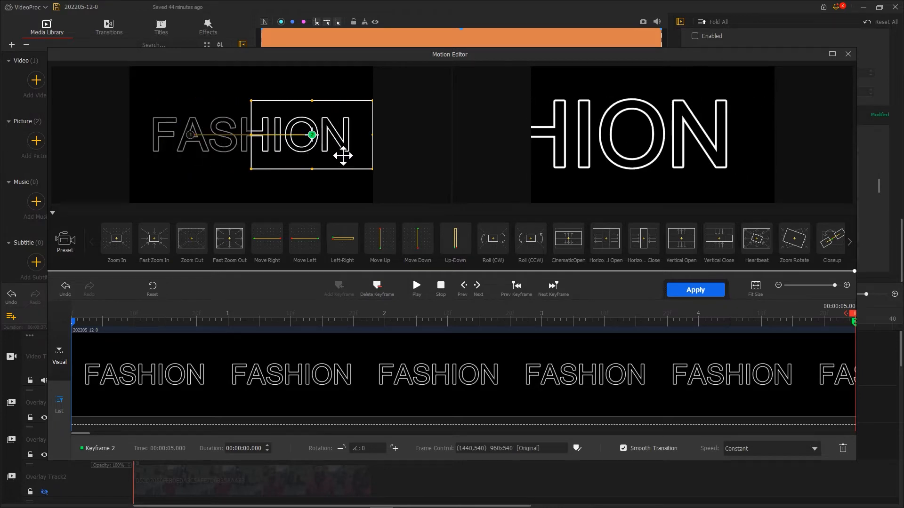
{"action": "left_click", "coordinate": [688, 292]}
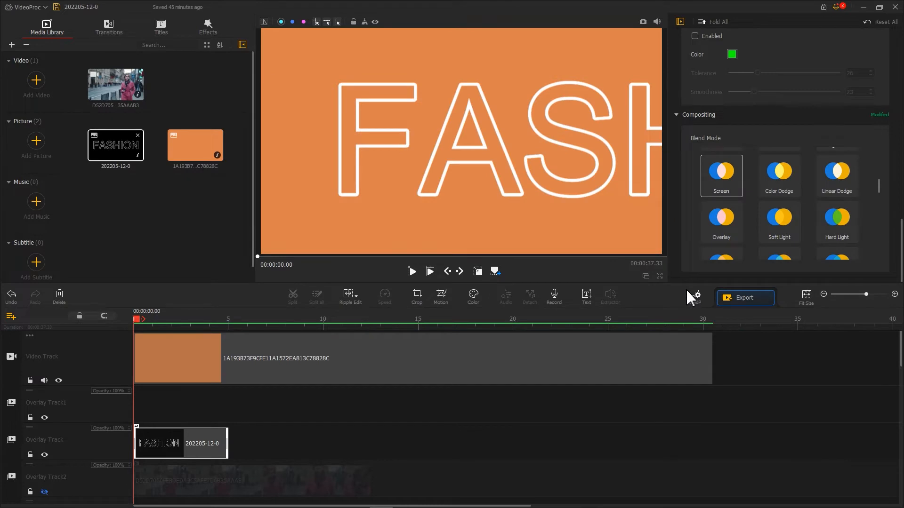
Copy the animated FASHION clip and paste it at the start of Overlay Track1
{"action": "right_click", "coordinate": [169, 444]}
{"action": "left_click", "coordinate": [188, 460]}
{"action": "right_click", "coordinate": [145, 399]}
{"action": "left_click", "coordinate": [167, 420]}
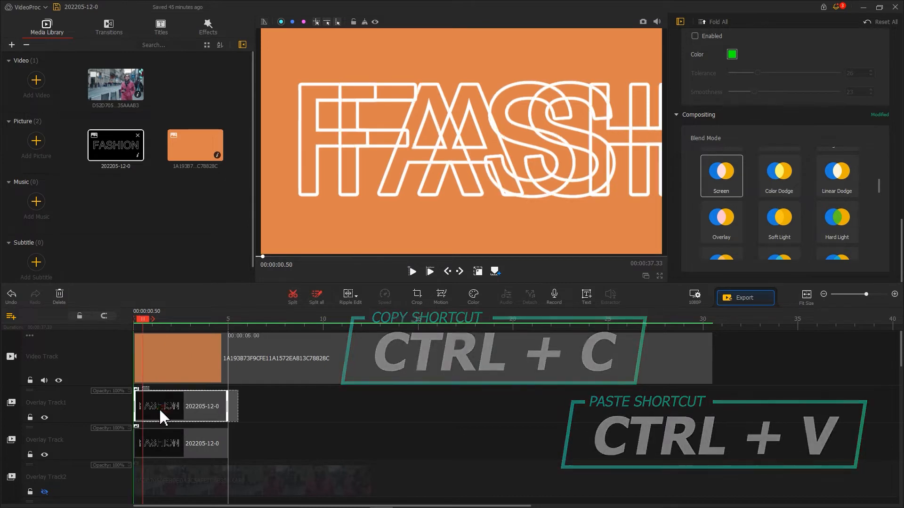
Position the two FASHION overlays at the upper and lower edges of the frame, unhide the woman's video track and play the result
{"action": "left_click_drag", "start_coordinate": [423, 151], "coordinate": [450, 32]}
{"action": "left_click_drag", "start_coordinate": [462, 172], "coordinate": [456, 207]}
{"action": "left_click_drag", "start_coordinate": [456, 70], "coordinate": [478, 94]}
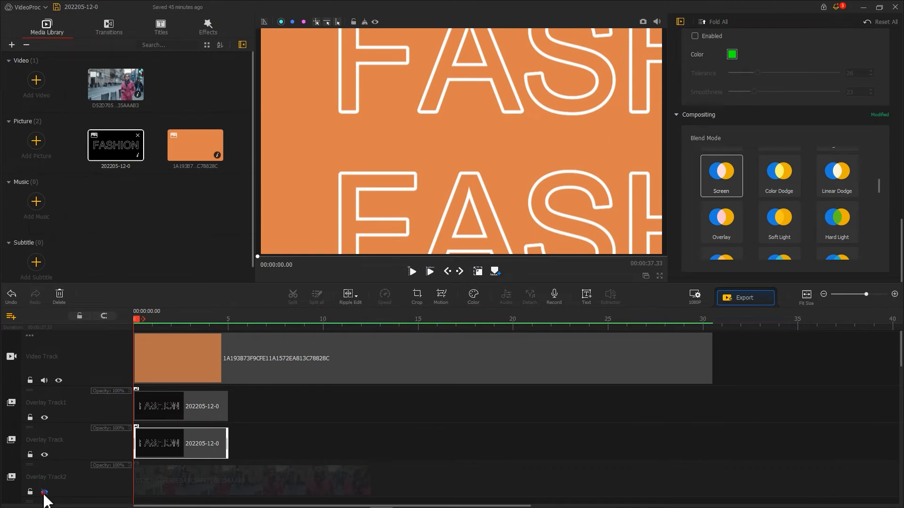
{"action": "left_click", "coordinate": [45, 493]}
{"action": "key", "text": "space"}
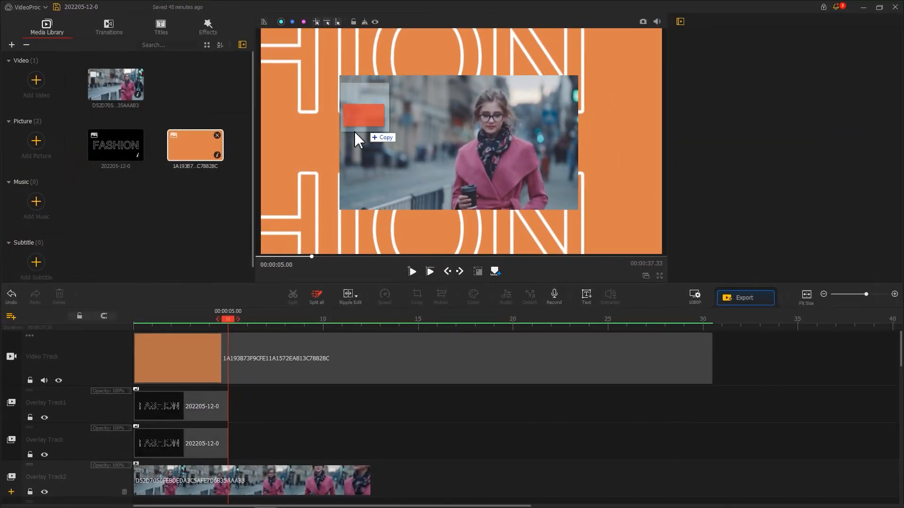
Import the red picture, move the woman's video down to Overlay Track3, and place the red picture at the start of Overlay Track2
{"action": "left_click_drag", "start_coordinate": [357, 142], "coordinate": [141, 171]}
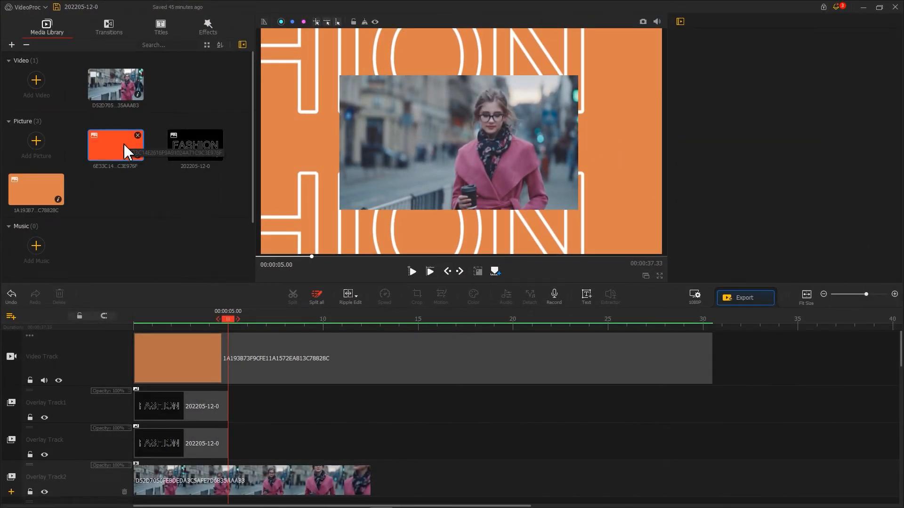
{"action": "scroll", "coordinate": [201, 343], "scroll_direction": "down", "scroll_amount": 3}
{"action": "scroll", "coordinate": [28, 326], "scroll_direction": "down", "scroll_amount": 2}
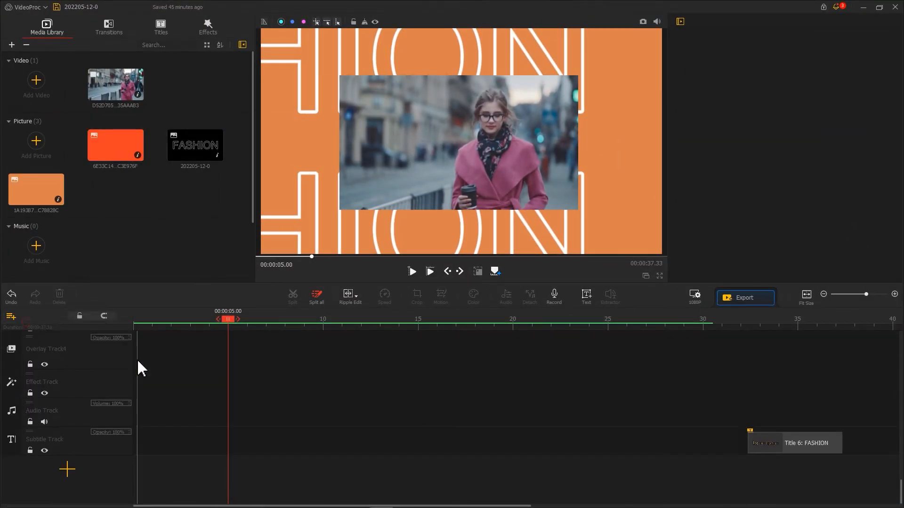
{"action": "scroll", "coordinate": [98, 349], "scroll_direction": "up", "scroll_amount": 3}
{"action": "left_click_drag", "start_coordinate": [164, 371], "coordinate": [164, 409]}
{"action": "left_click_drag", "start_coordinate": [116, 146], "coordinate": [139, 424]}
Lock the woman's video track and move the red rectangle behind the video to the right side of the frame
{"action": "left_click", "coordinate": [189, 461]}
{"action": "left_click", "coordinate": [29, 473]}
{"action": "left_click", "coordinate": [449, 143]}
{"action": "left_click_drag", "start_coordinate": [453, 141], "coordinate": [576, 144]}
Copy the red clip, paste it on Overlay Track4, move the copy to the frame's left side over the video, and play the result
{"action": "scroll", "coordinate": [185, 375], "scroll_direction": "down", "scroll_amount": 2}
{"action": "right_click", "coordinate": [182, 370]}
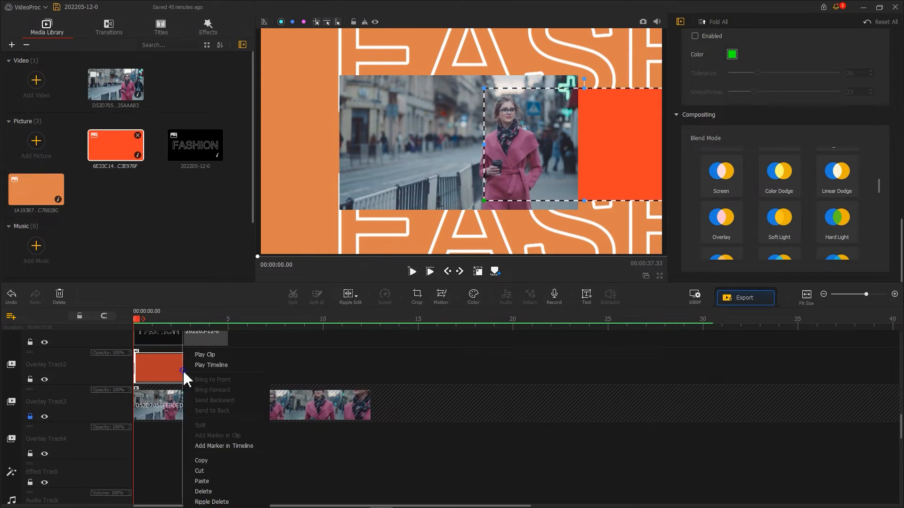
{"action": "left_click", "coordinate": [218, 461]}
{"action": "key", "text": "ctrl+v"}
{"action": "left_click_drag", "start_coordinate": [597, 145], "coordinate": [327, 132]}
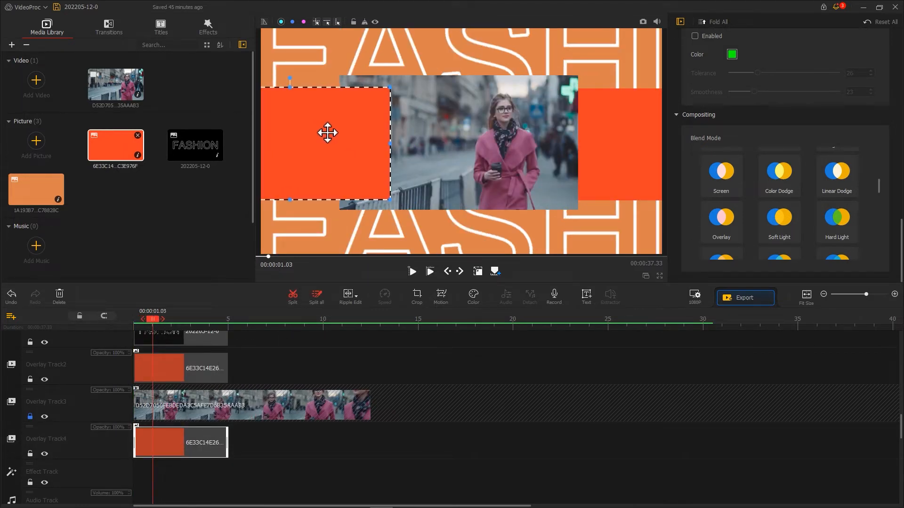
{"action": "key", "text": "space"}
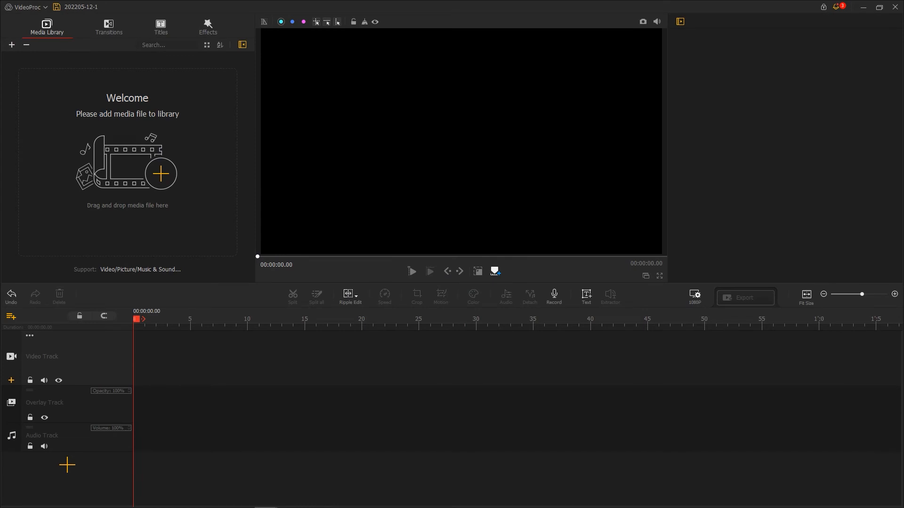
Import the green and red pictures and place both on the Video Track, green first
{"action": "left_click_drag", "start_coordinate": [704, 75], "coordinate": [157, 177]}
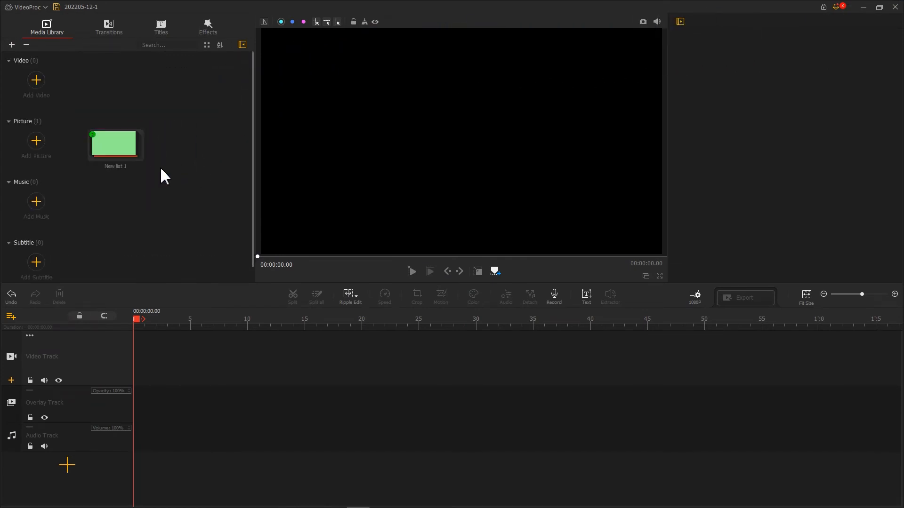
{"action": "double_click", "coordinate": [122, 150]}
{"action": "left_click_drag", "start_coordinate": [21, 136], "coordinate": [271, 355]}
Shorten the green clip on the Video Track to 3.26 seconds
{"action": "left_click", "coordinate": [179, 359]}
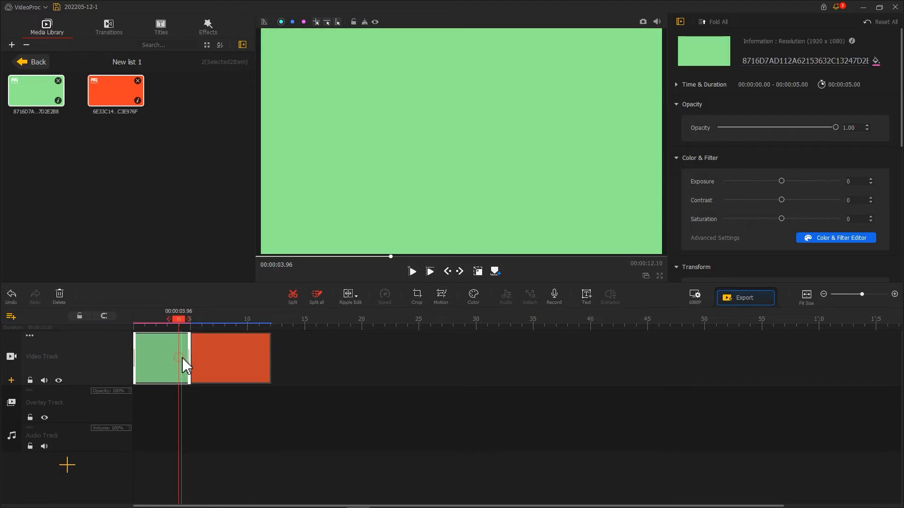
{"action": "left_click_drag", "start_coordinate": [190, 358], "coordinate": [171, 356]}
{"action": "left_click_drag", "start_coordinate": [195, 325], "coordinate": [344, 331]}
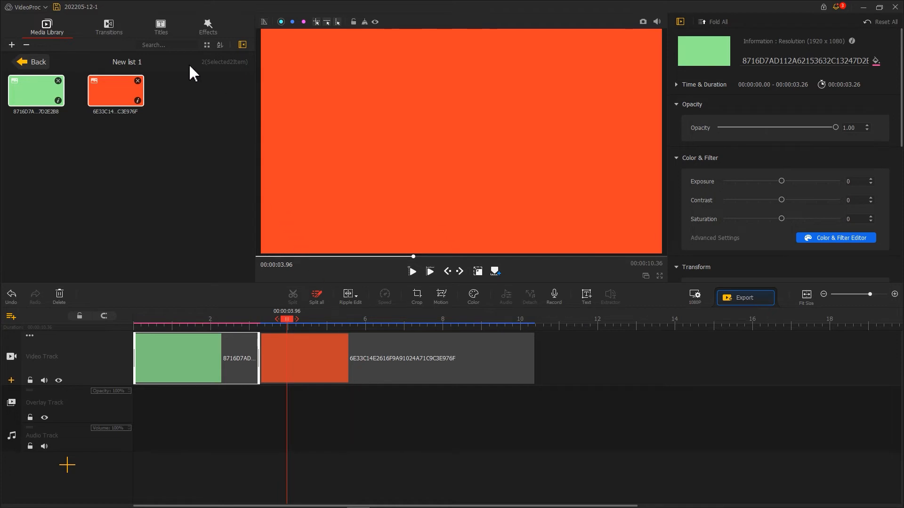
Add a Pinwheel transition between the green and red clips and extend its duration to about 2.87 seconds
{"action": "left_click", "coordinate": [113, 32]}
{"action": "left_click_drag", "start_coordinate": [253, 66], "coordinate": [251, 175]}
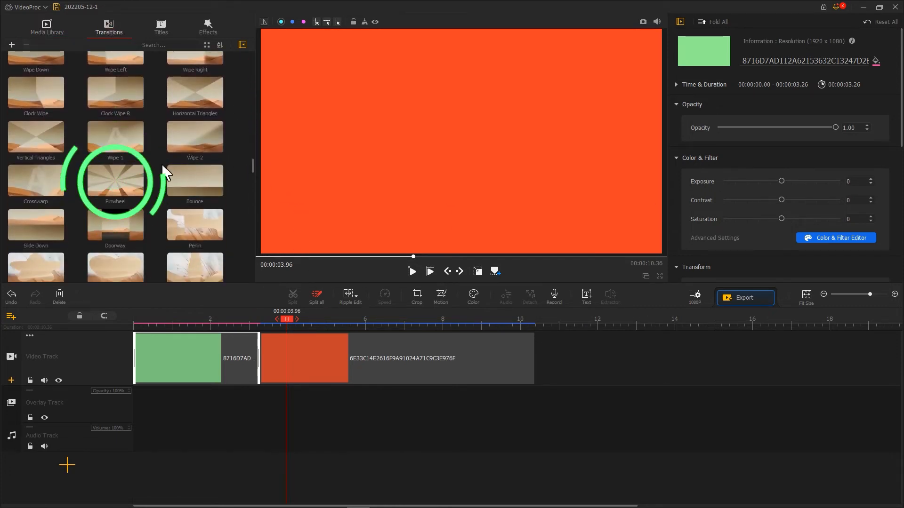
{"action": "left_click_drag", "start_coordinate": [117, 186], "coordinate": [316, 360]}
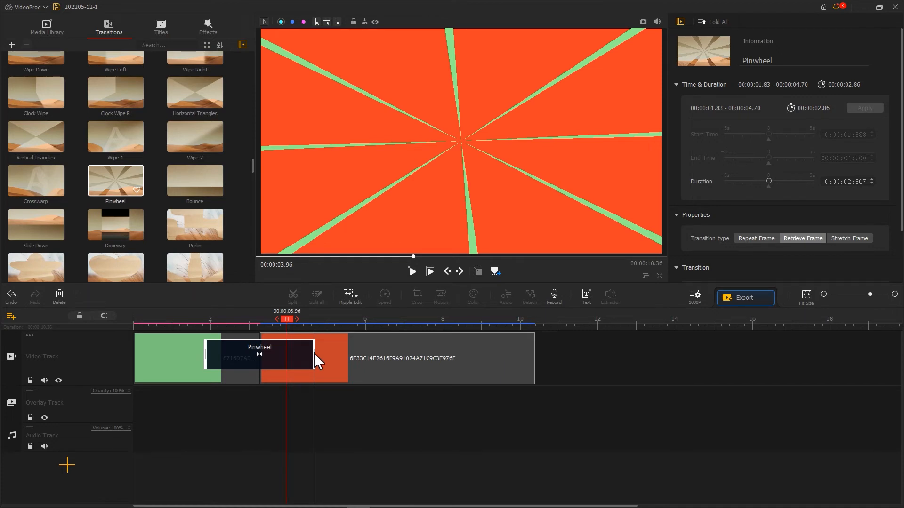
Place the green picture on the Overlay Track at 3.46 seconds and extend it to the end of the red clip
{"action": "left_click", "coordinate": [47, 28]}
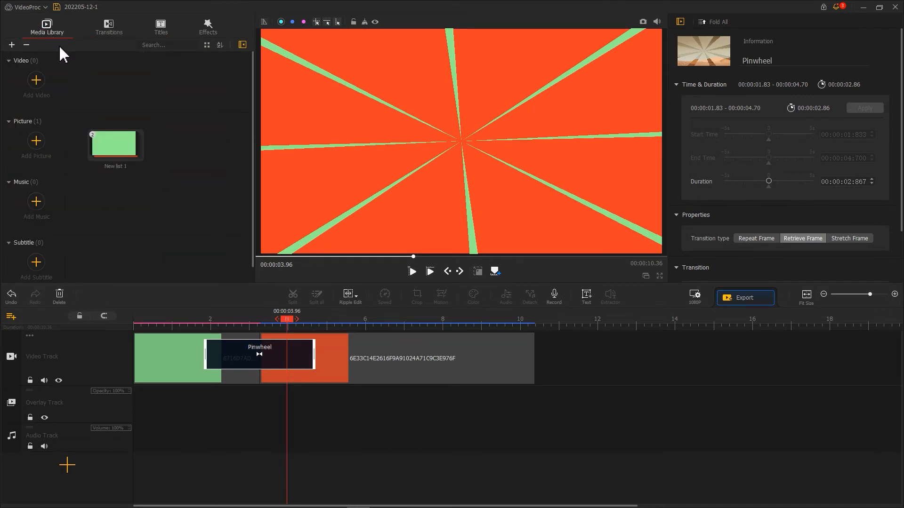
{"action": "double_click", "coordinate": [114, 143]}
{"action": "left_click_drag", "start_coordinate": [37, 91], "coordinate": [281, 418]}
{"action": "left_click_drag", "start_coordinate": [460, 406], "coordinate": [501, 406]}
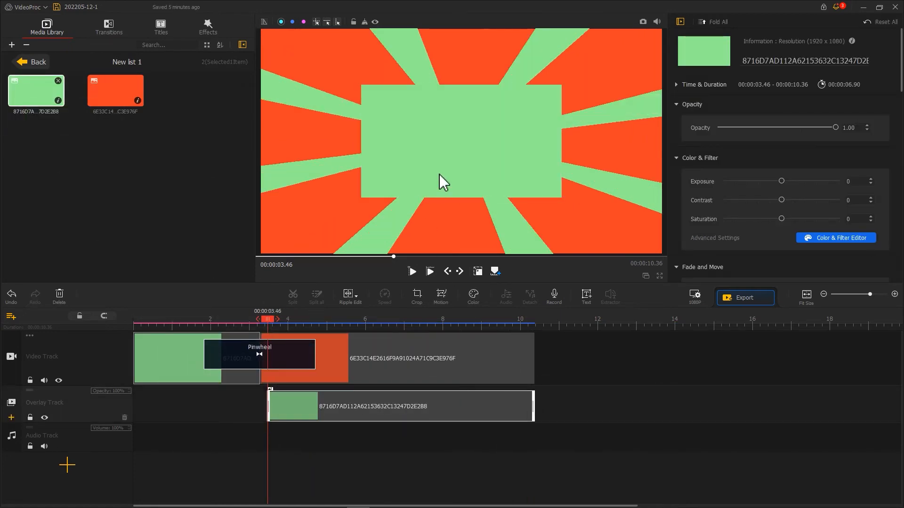
Enlarge the green overlay to leave a red border around it, give it a 1.54-second fade-in, and play the result
{"action": "left_click_drag", "start_coordinate": [361, 197], "coordinate": [312, 225]}
{"action": "left_click_drag", "start_coordinate": [561, 85], "coordinate": [618, 52]}
{"action": "scroll", "coordinate": [902, 80], "scroll_direction": "down", "scroll_amount": 5}
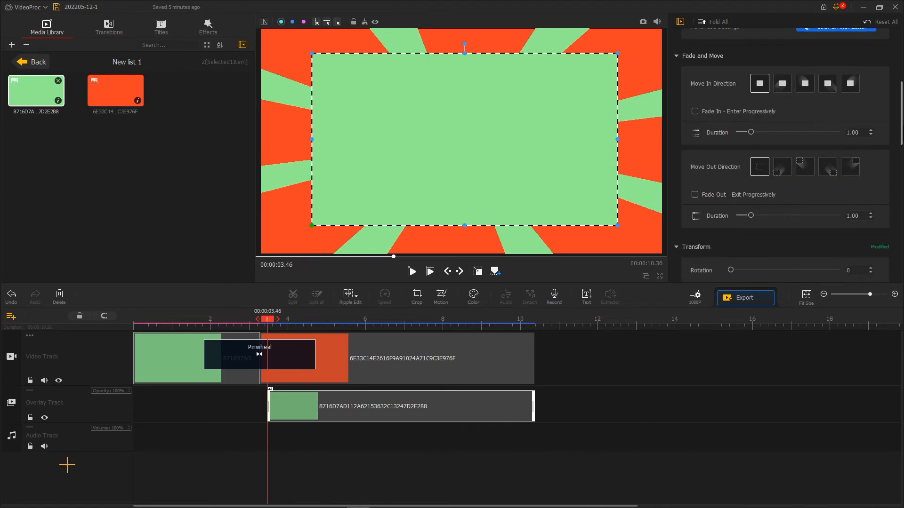
{"action": "left_click", "coordinate": [751, 132]}
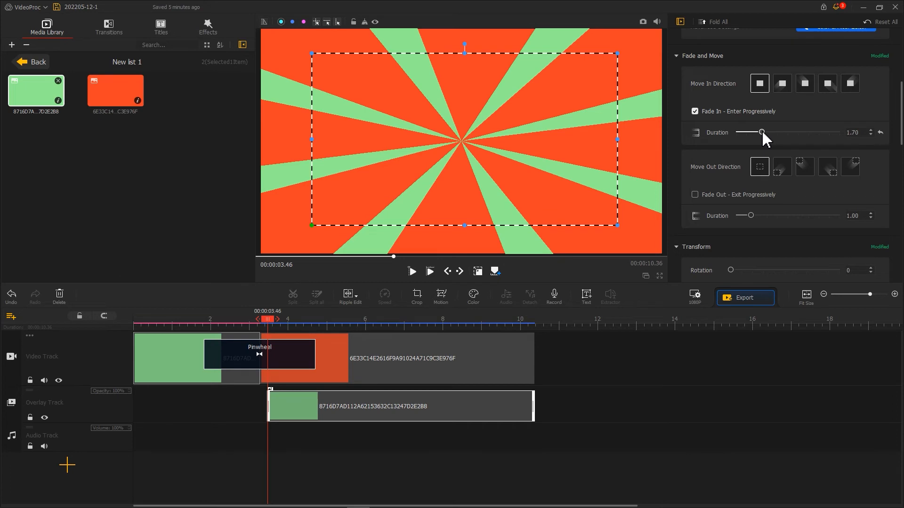
{"action": "key", "text": "space"}
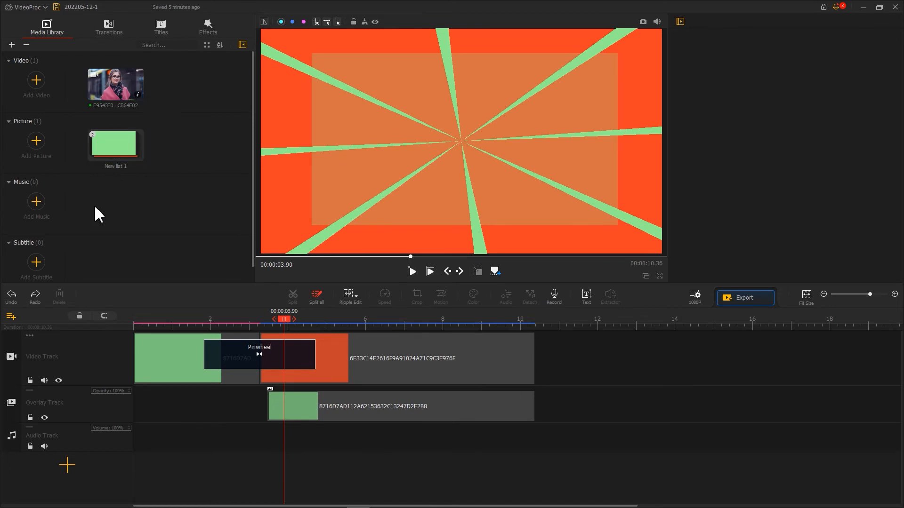
Add a new overlay track and place the woman's video on it, starting shortly after the green overlay
{"action": "left_click", "coordinate": [10, 316]}
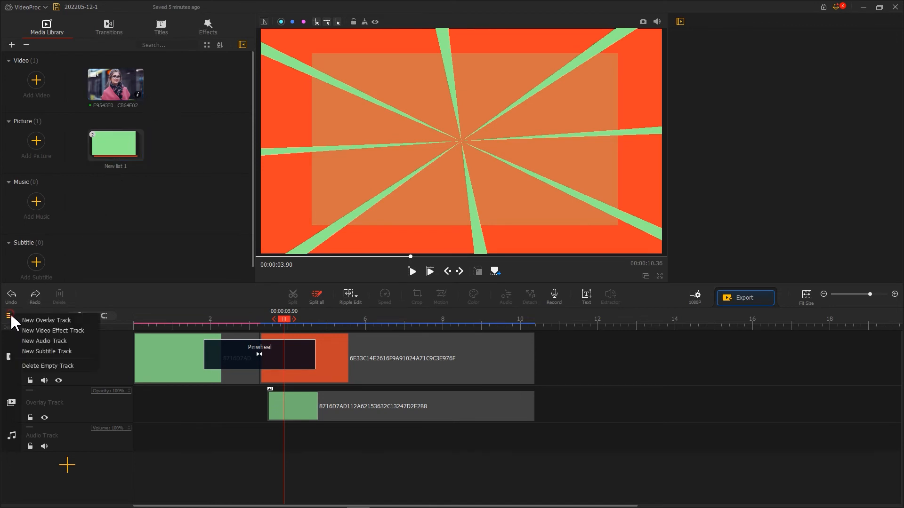
{"action": "left_click", "coordinate": [29, 325]}
{"action": "left_click_drag", "start_coordinate": [115, 99], "coordinate": [288, 424]}
Split the woman's video where the other clips end and delete the excess part
{"action": "left_click", "coordinate": [534, 322]}
{"action": "left_click", "coordinate": [292, 297]}
{"action": "left_click", "coordinate": [544, 399]}
{"action": "key", "text": "Delete"}
Enable a 1.18-second fade-in on the woman's video and play the sequence from just before the overlays start
{"action": "left_click_drag", "start_coordinate": [535, 320], "coordinate": [285, 325]}
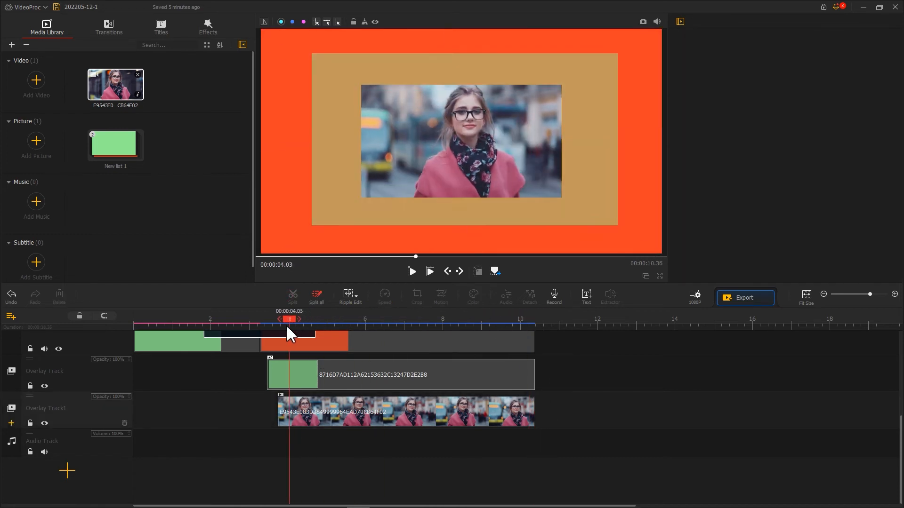
{"action": "left_click", "coordinate": [299, 414]}
{"action": "scroll", "coordinate": [737, 218], "scroll_direction": "down", "scroll_amount": 1}
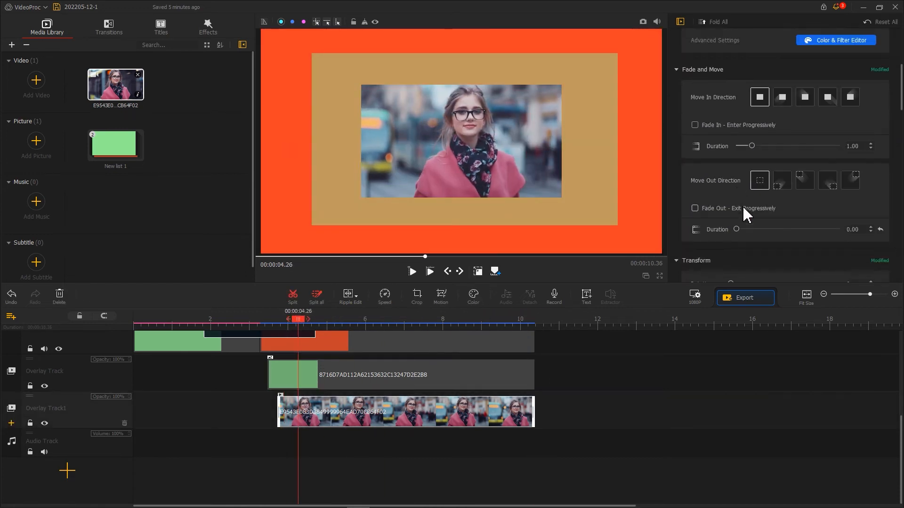
{"action": "left_click", "coordinate": [743, 125]}
{"action": "left_click_drag", "start_coordinate": [752, 146], "coordinate": [755, 146]}
{"action": "left_click", "coordinate": [250, 324]}
{"action": "key", "text": "space"}
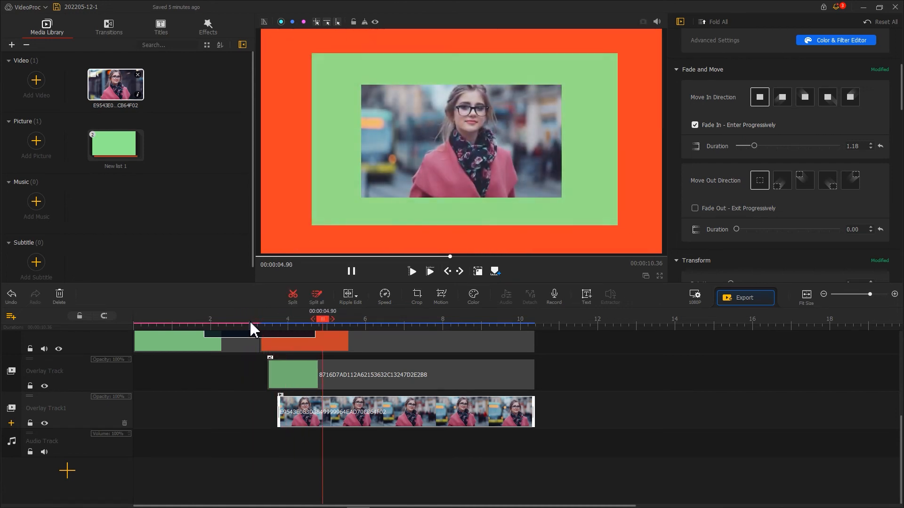